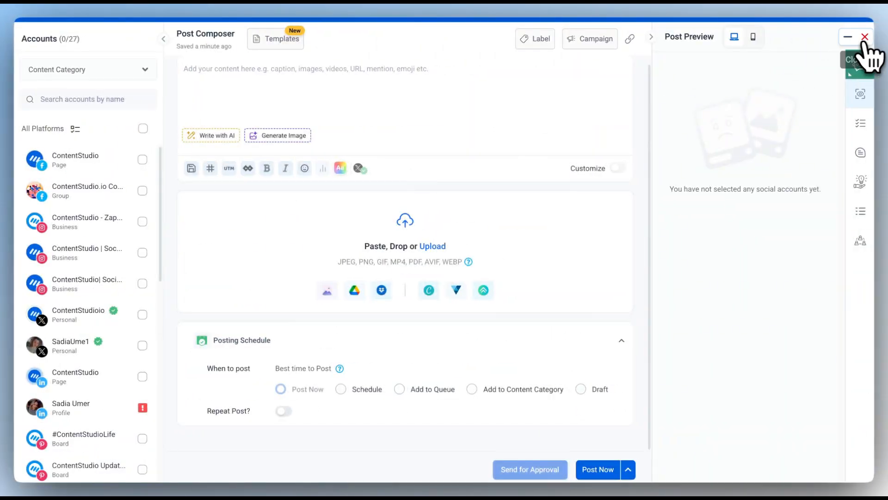
Step: Exit the post composer and open the publisher's content categories settings
left_click(866, 37)
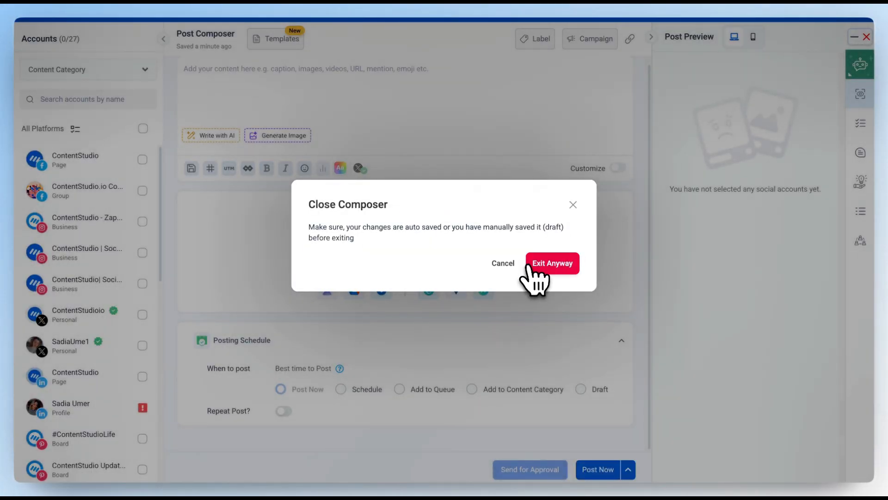
left_click(532, 266)
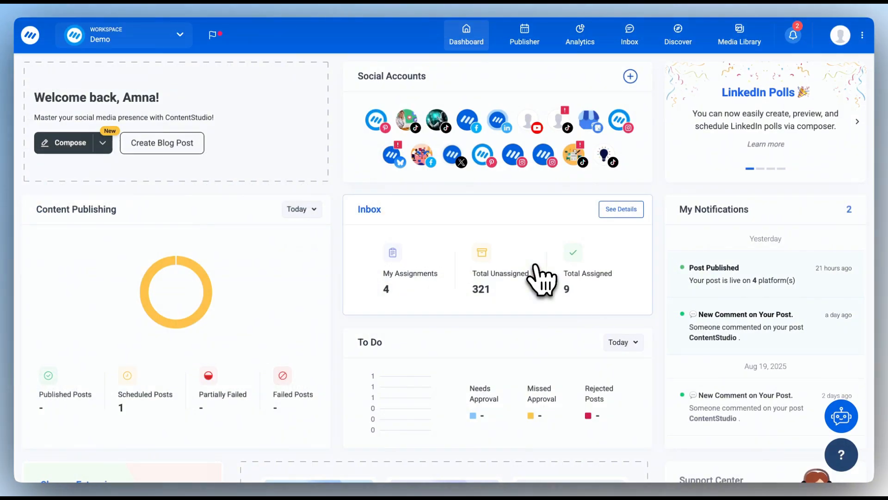
left_click(841, 38)
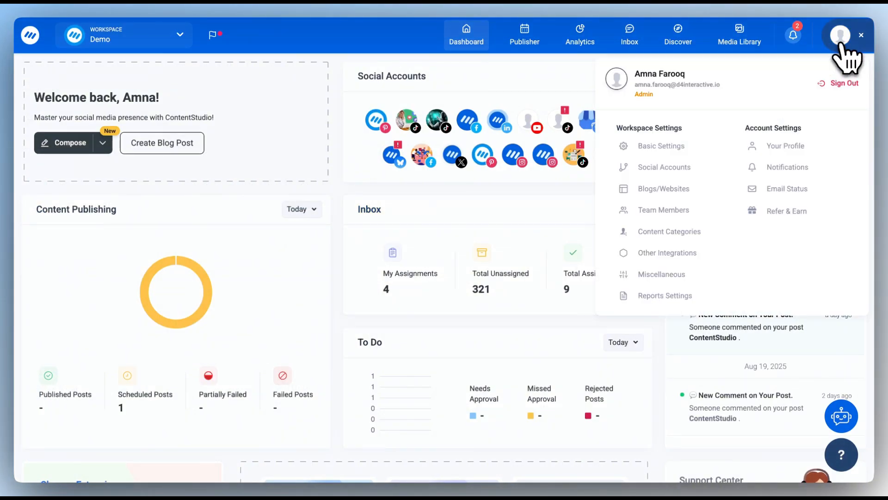
left_click(532, 43)
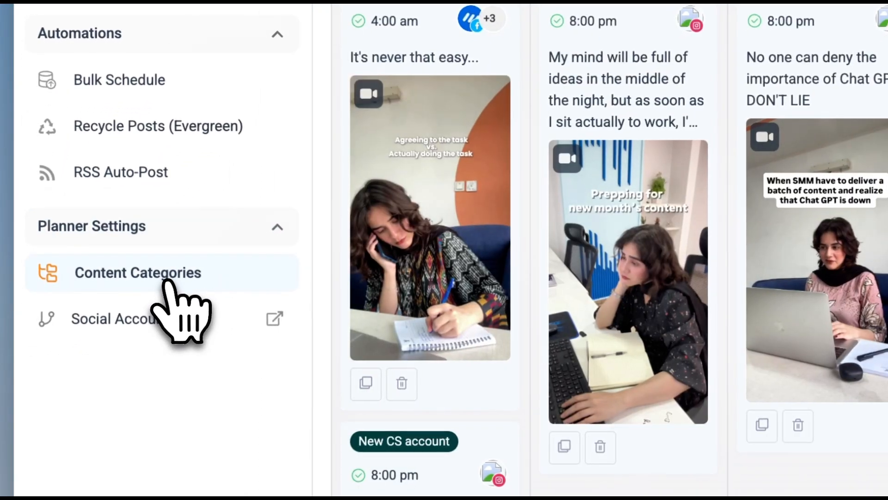
left_click(171, 280)
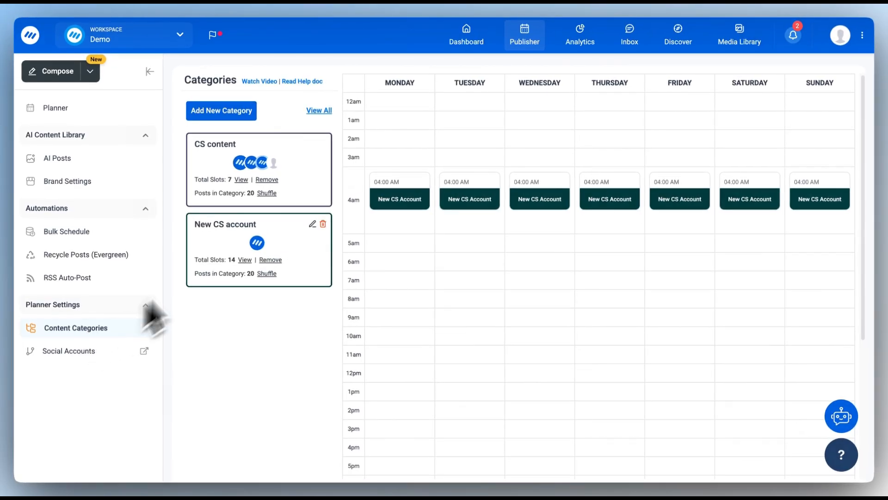
Step: Examine the weekly posting slots of the CS content category
left_click(212, 166)
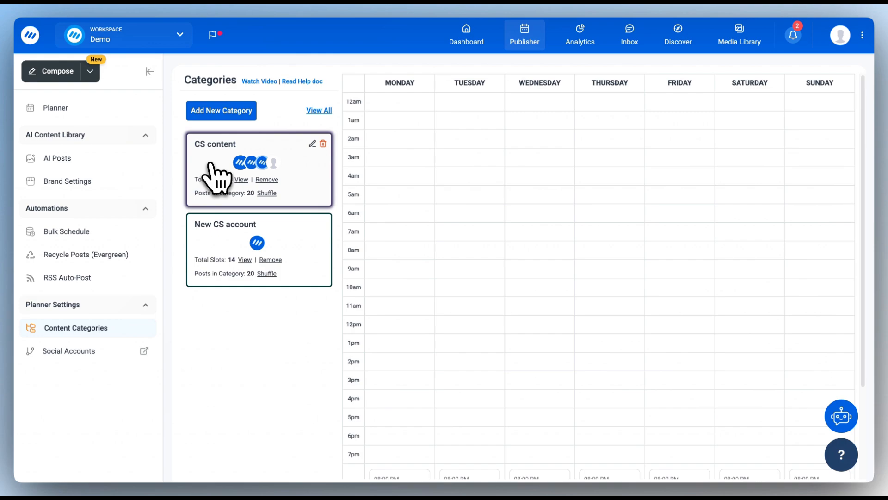
scroll(515, 248, "down", 2)
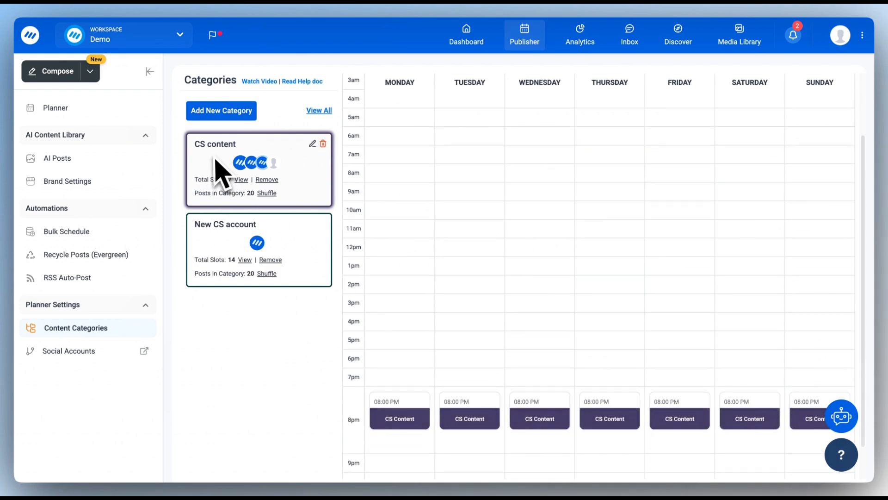
scroll(346, 249, "down", 1)
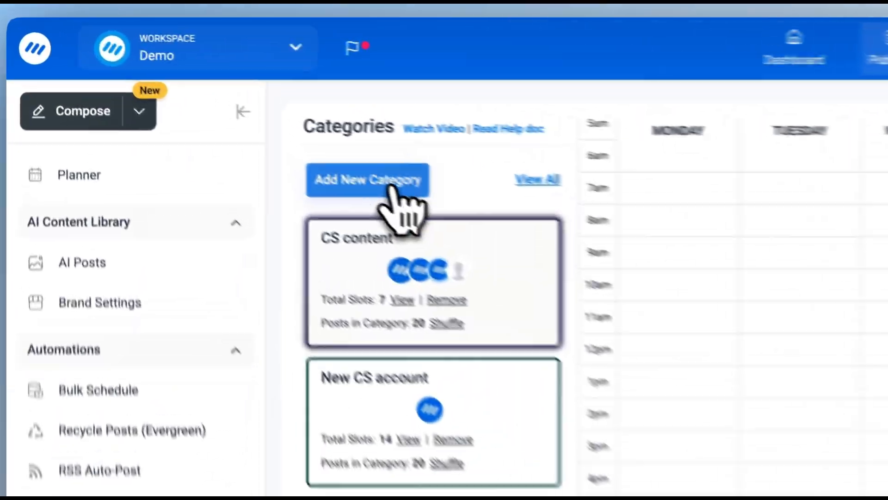
Step: Start a new local content category named "Webinar Clips" with the teal colour
left_click(233, 115)
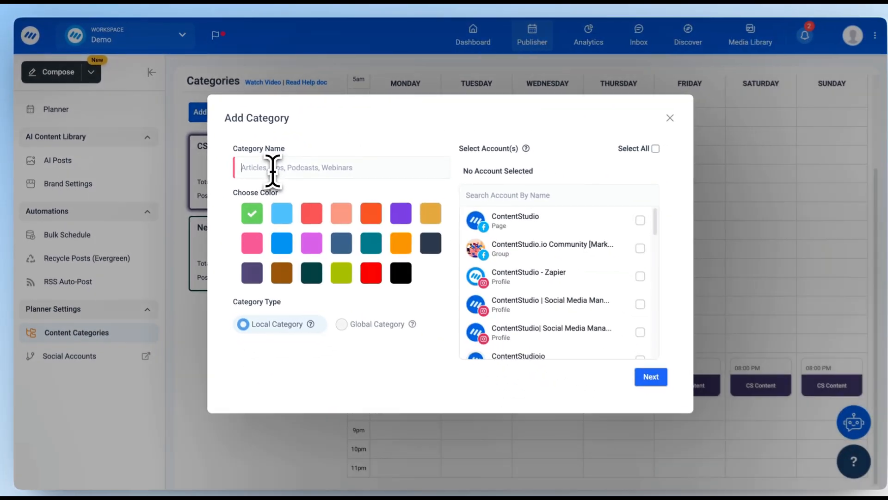
type("Webinar Clips")
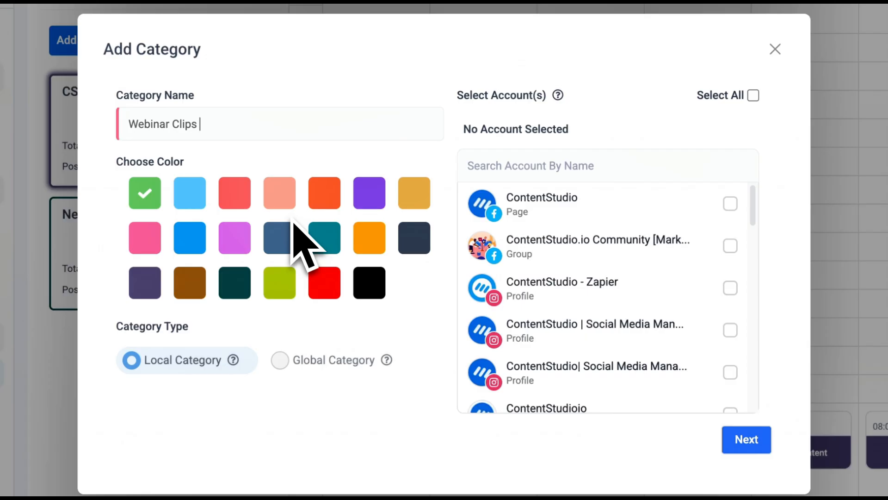
left_click(326, 239)
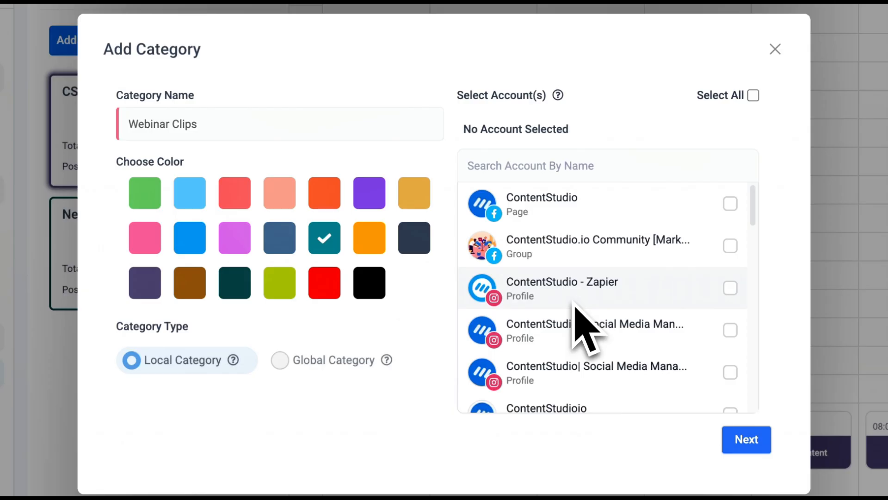
mouse_move(235, 361)
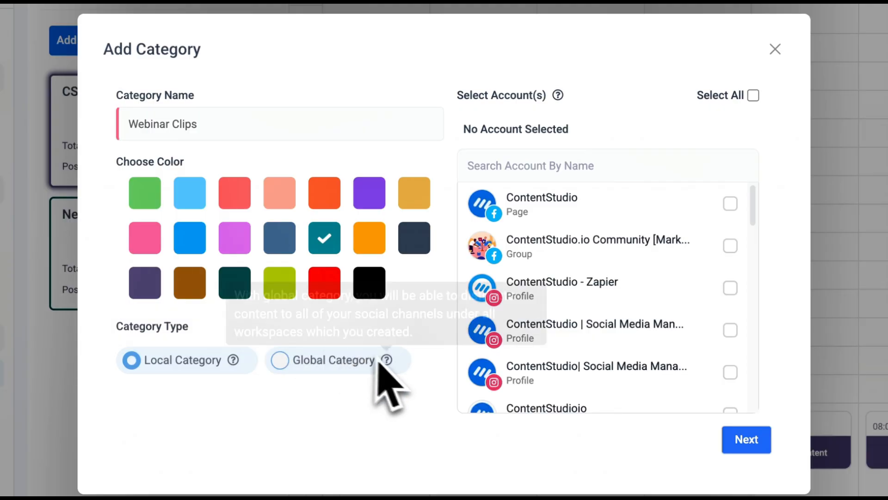
mouse_move(389, 362)
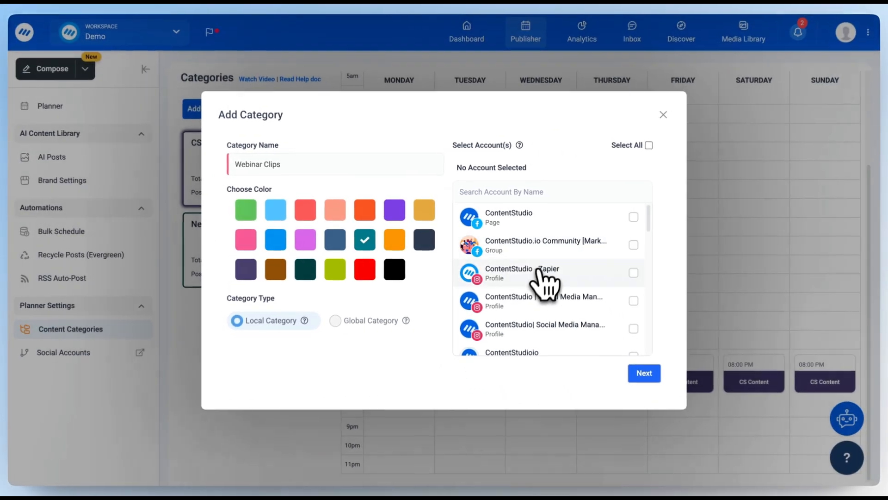
Step: Assign the ContentStudio Facebook page, the ContentStudio | Social Media Instagram profile and the ContentStudio YouTube channel to the category and proceed to its slots
left_click(593, 284)
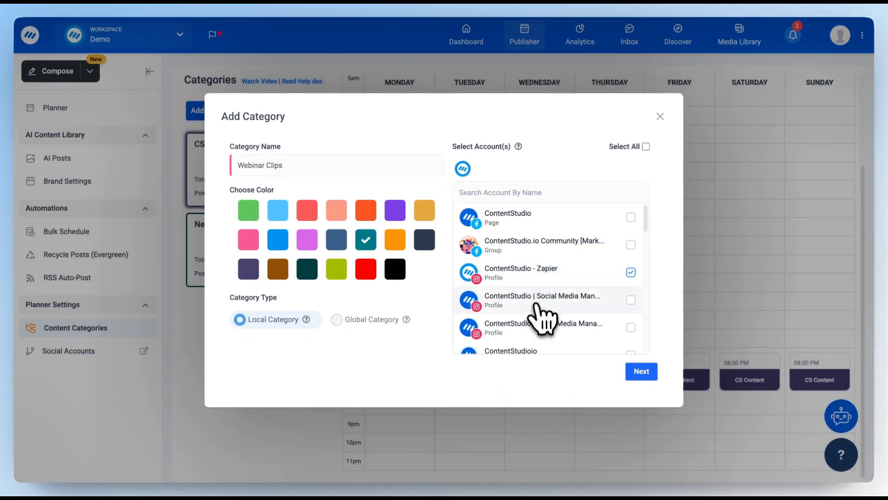
left_click(543, 217)
left_click(557, 302)
left_click(561, 273)
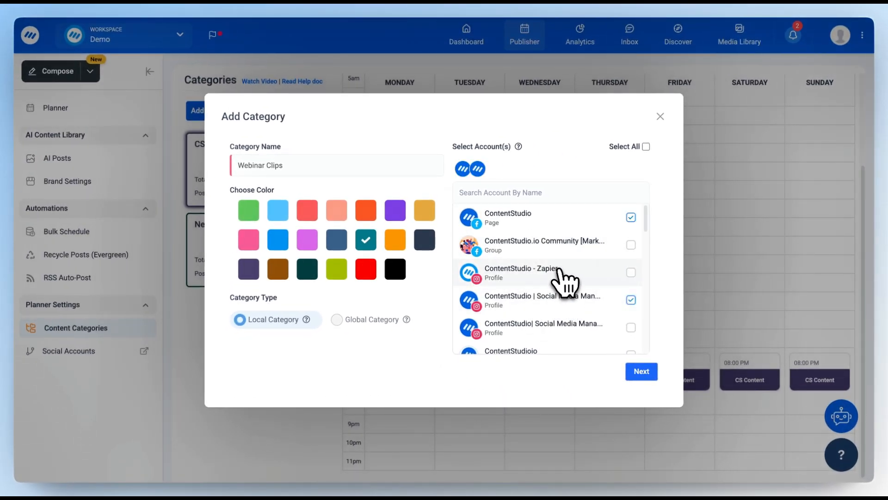
scroll(559, 278, "down", 10)
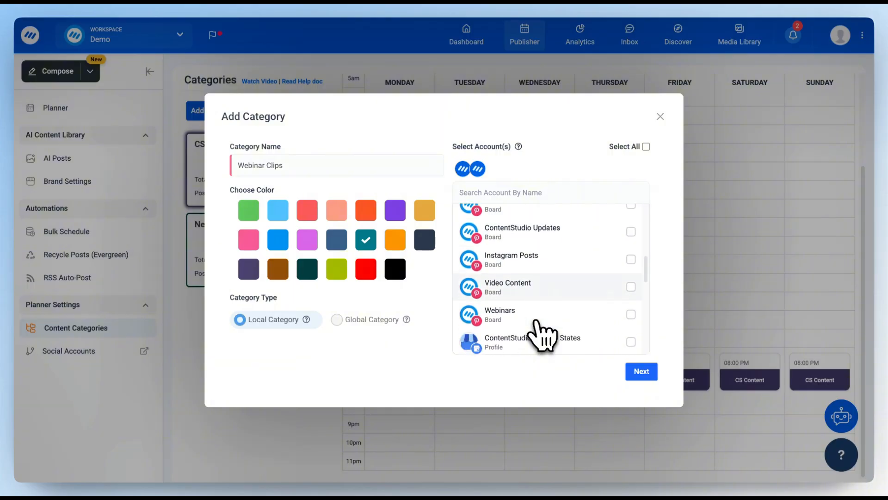
scroll(544, 336, "down", 4)
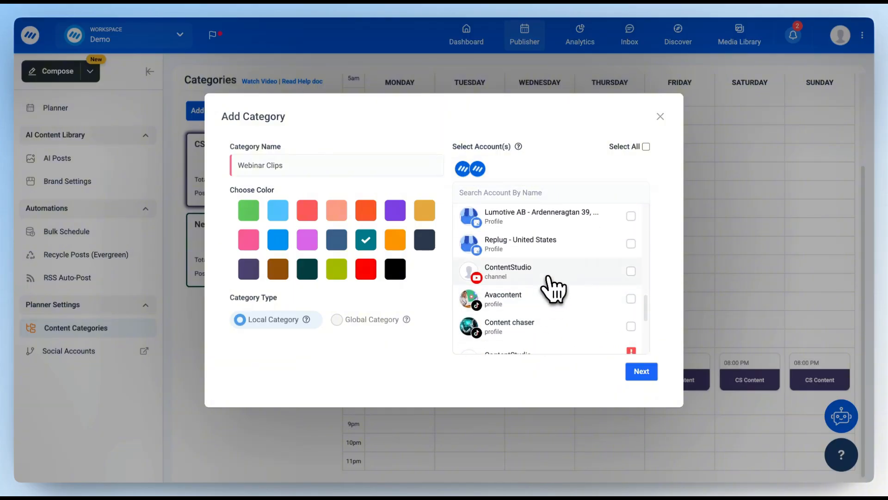
left_click(549, 277)
left_click(642, 372)
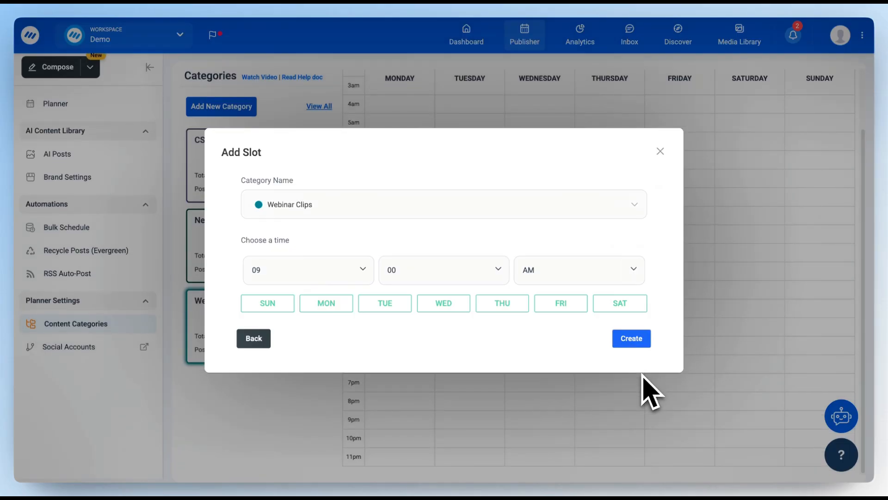
Step: Create the Webinar Clips category with a weekly slot on Wednesday at 06:00 PM
left_click(444, 306)
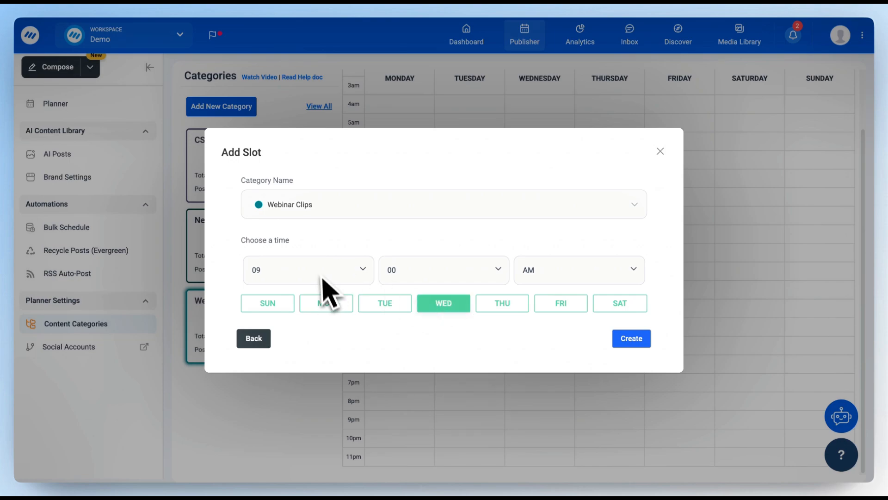
left_click(340, 273)
left_click(319, 231)
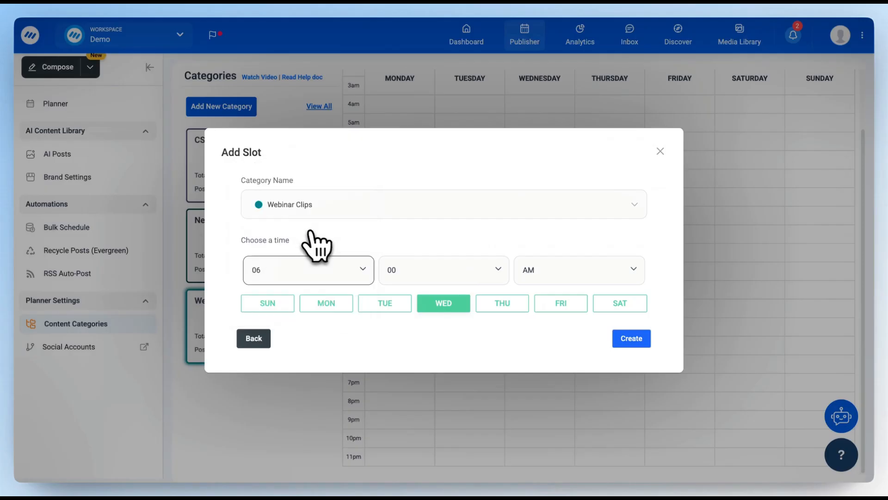
left_click(555, 273)
left_click(558, 285)
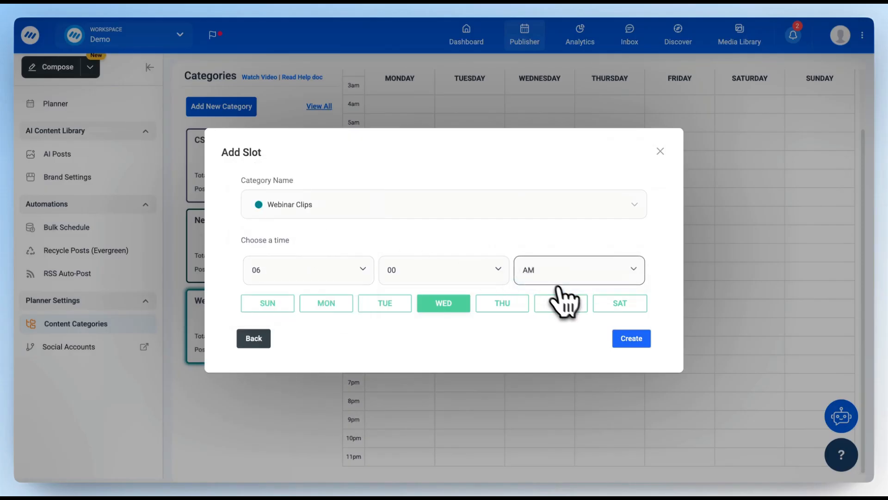
left_click(639, 341)
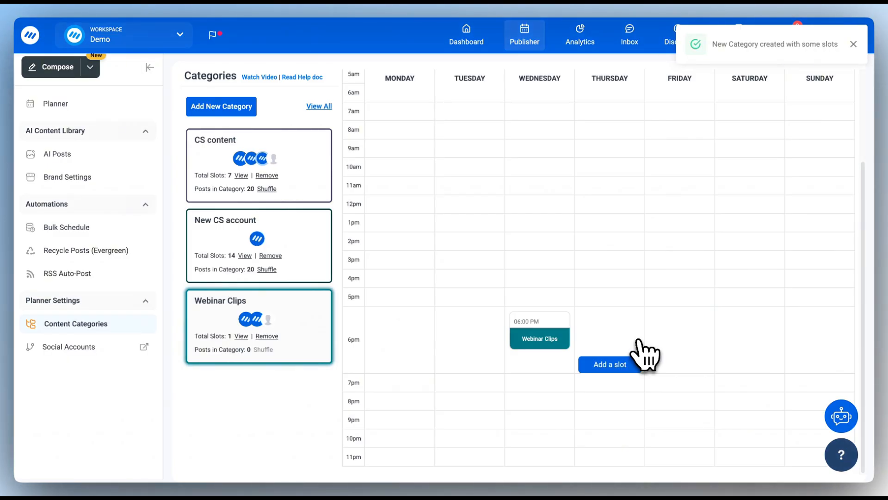
Step: Compose a new post with the first media library video and the caption "A conversation between SMM and marketing manager"
left_click(53, 70)
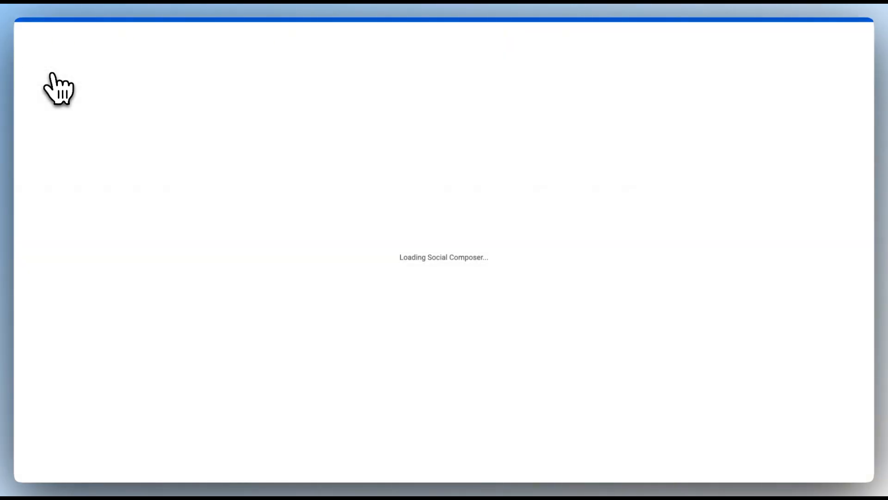
left_click(330, 297)
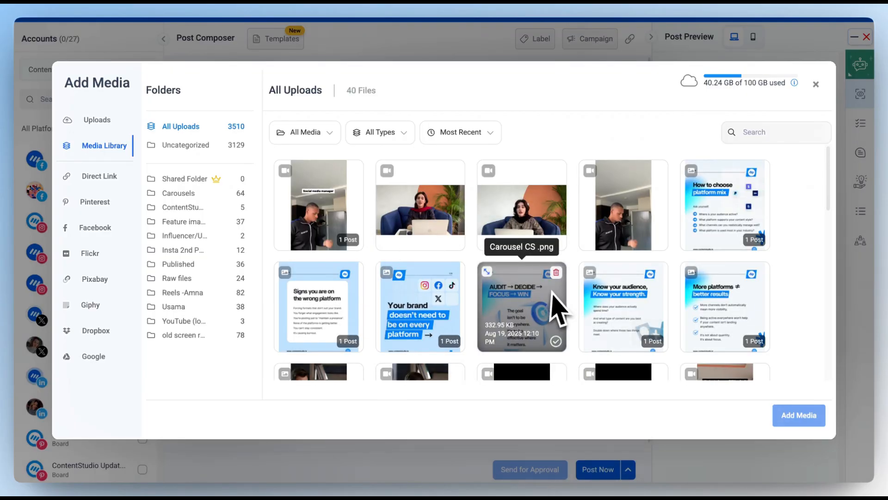
left_click(320, 203)
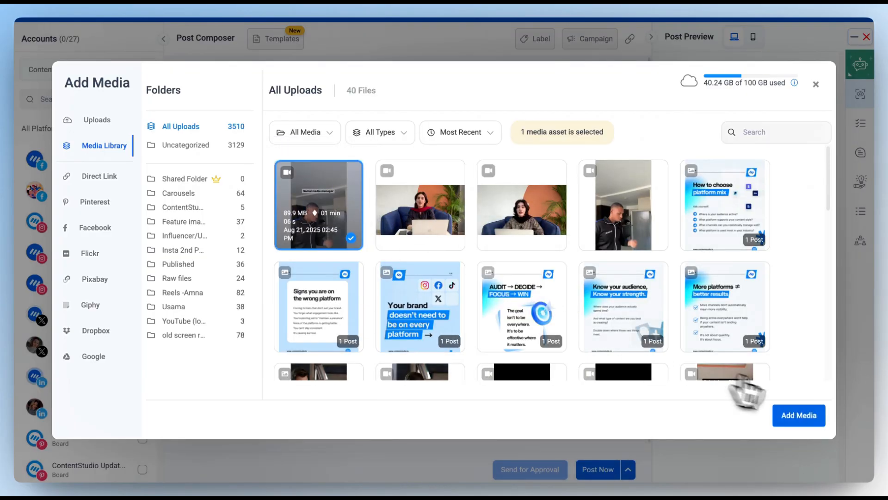
left_click(793, 414)
left_click(238, 79)
type("A conversation between SMM and marketing manager")
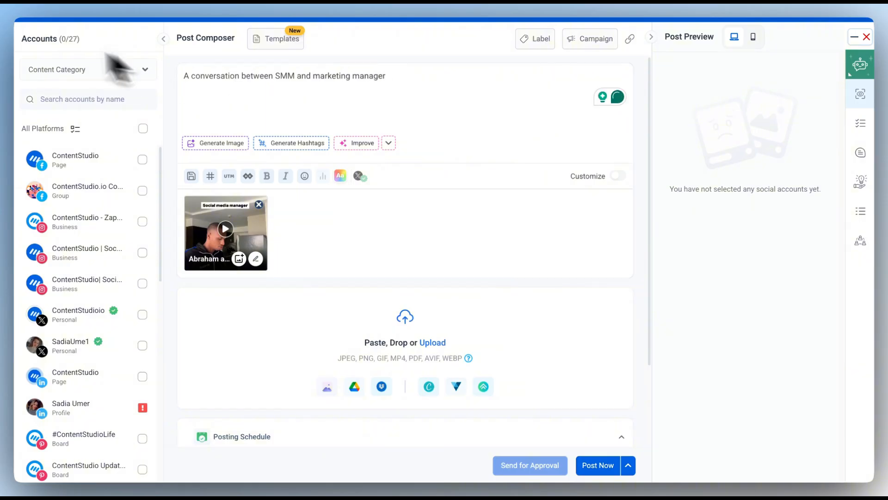
Step: Choose the Webinar Clips content category for the post, review its YouTube and schedule settings, and add it to the category
left_click(63, 70)
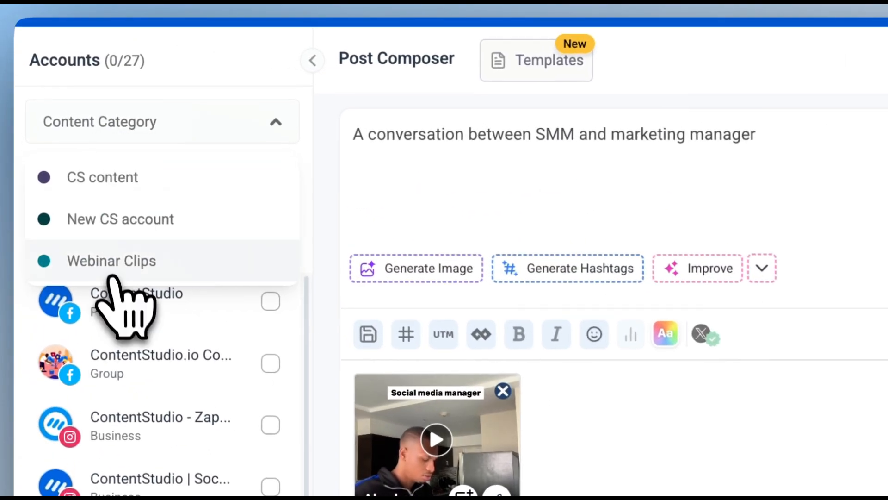
left_click(113, 273)
scroll(259, 271, "down", 2)
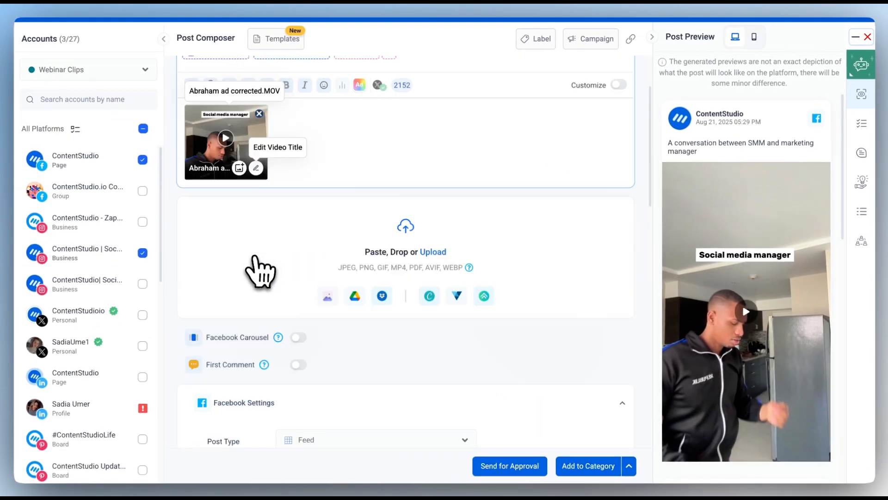
scroll(259, 271, "down", 15)
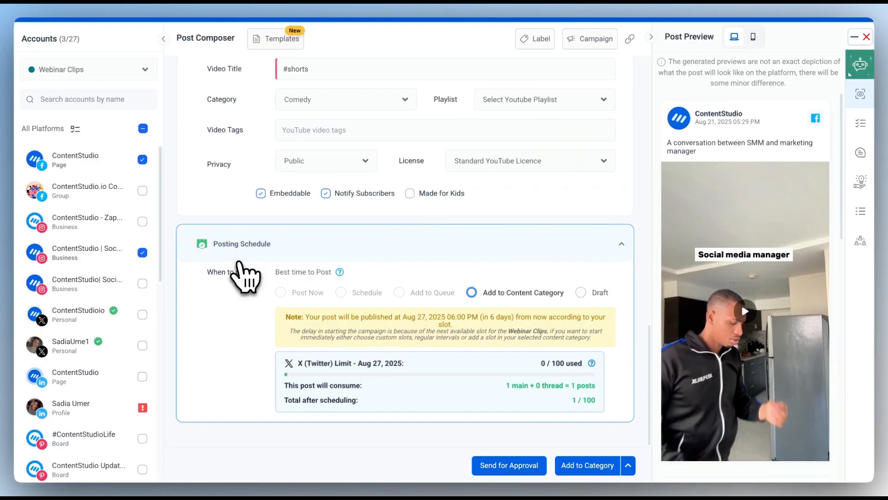
scroll(277, 139, "up", 3)
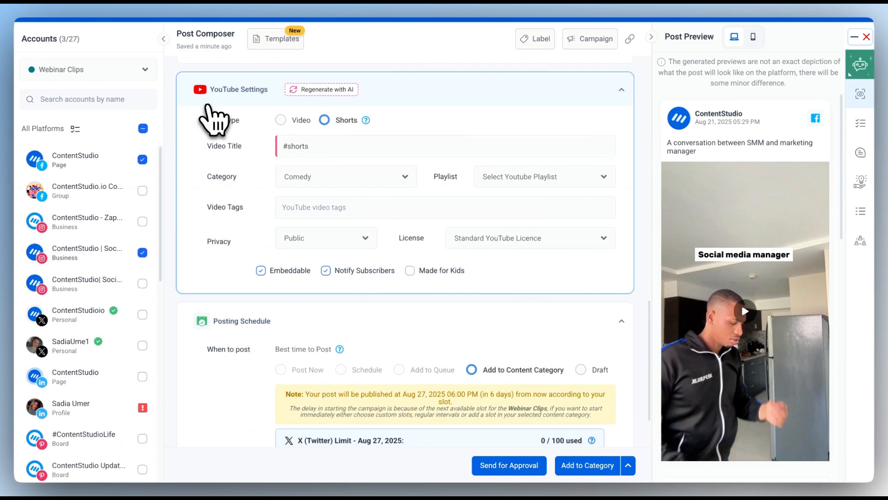
scroll(210, 122, "down", 2)
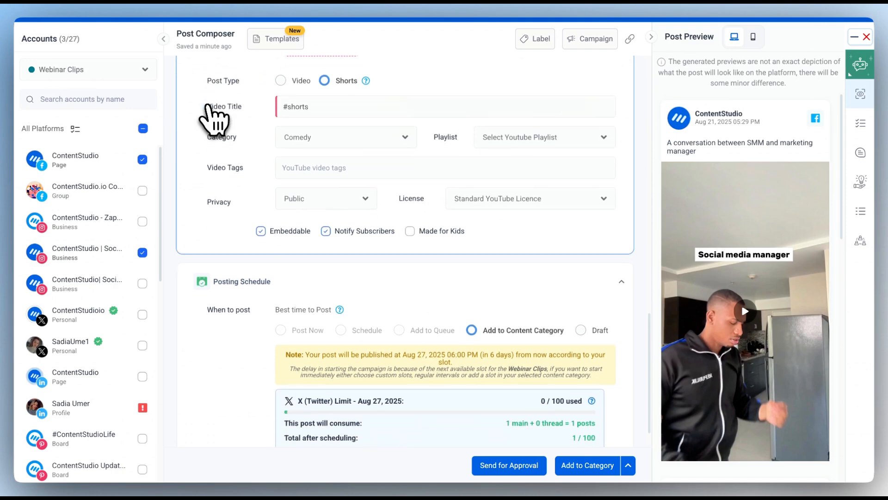
left_click(586, 467)
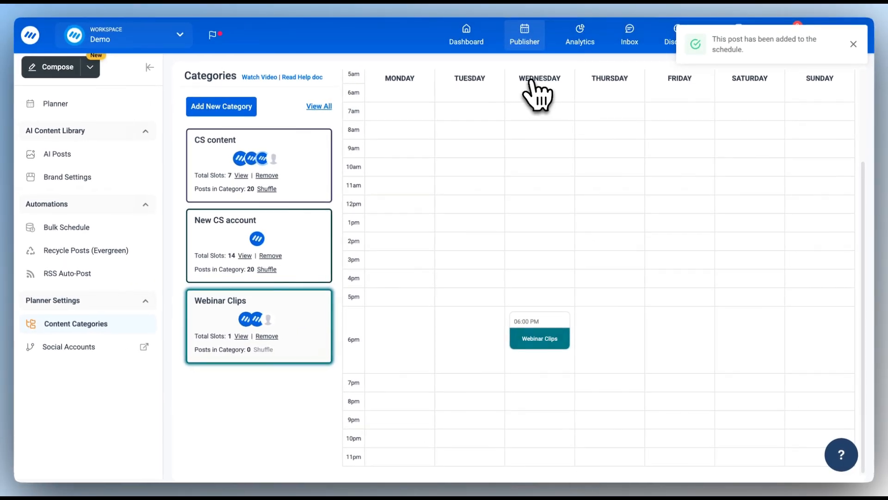
Step: Open the planner and check the scheduled Webinar Clips post in the August 2025 calendar
mouse_move(525, 102)
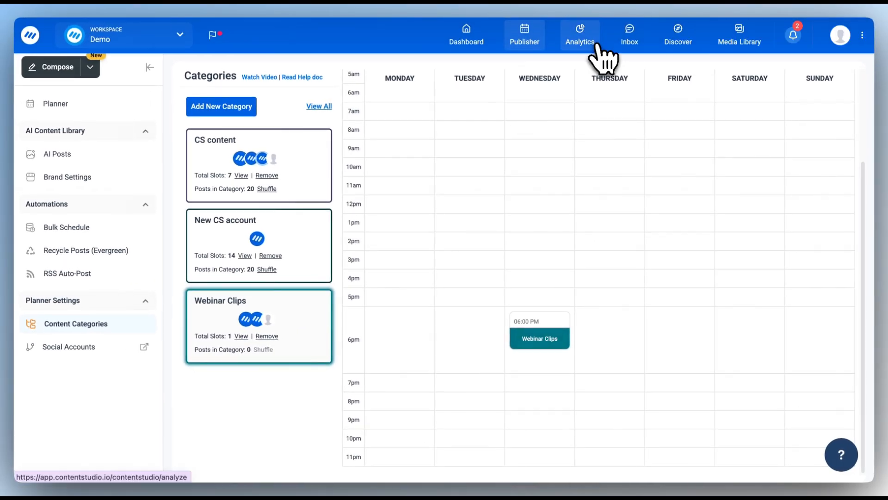
left_click(523, 40)
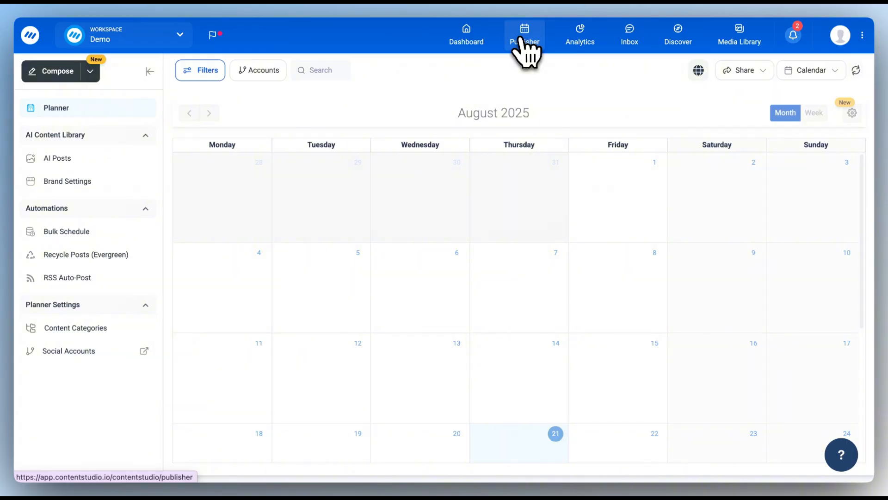
scroll(407, 248, "down", 5)
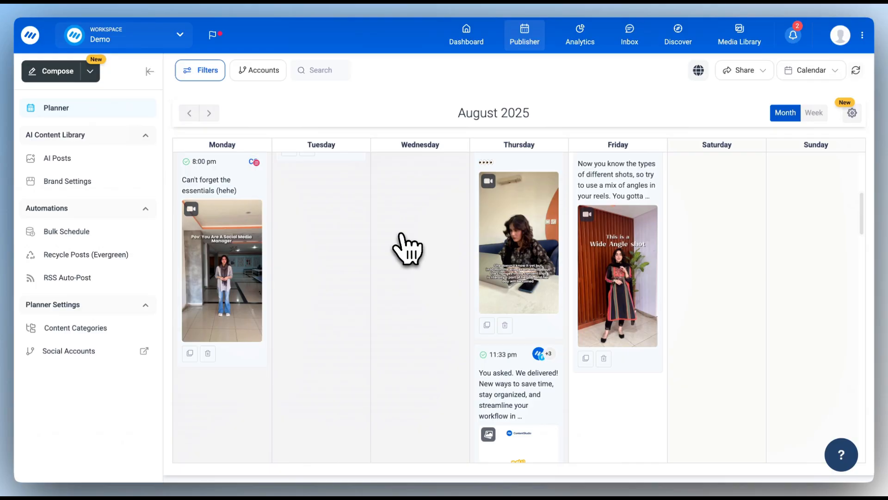
scroll(407, 248, "down", 3)
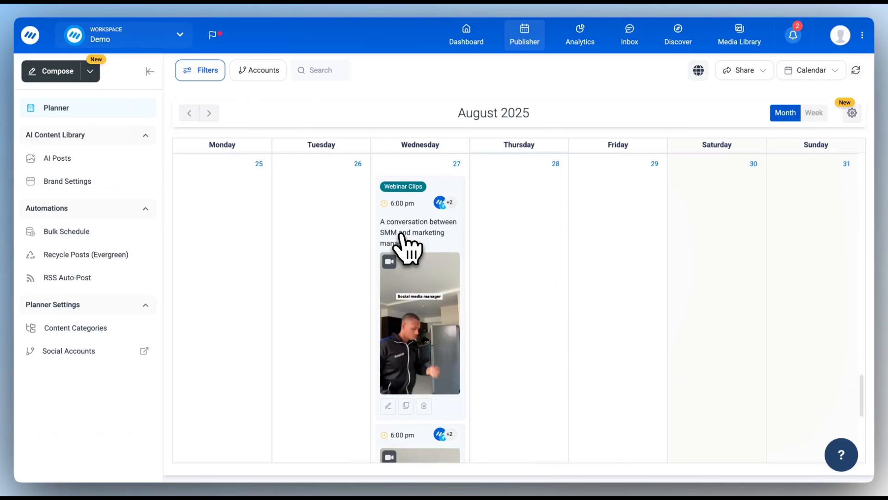
scroll(377, 245, "up", 4)
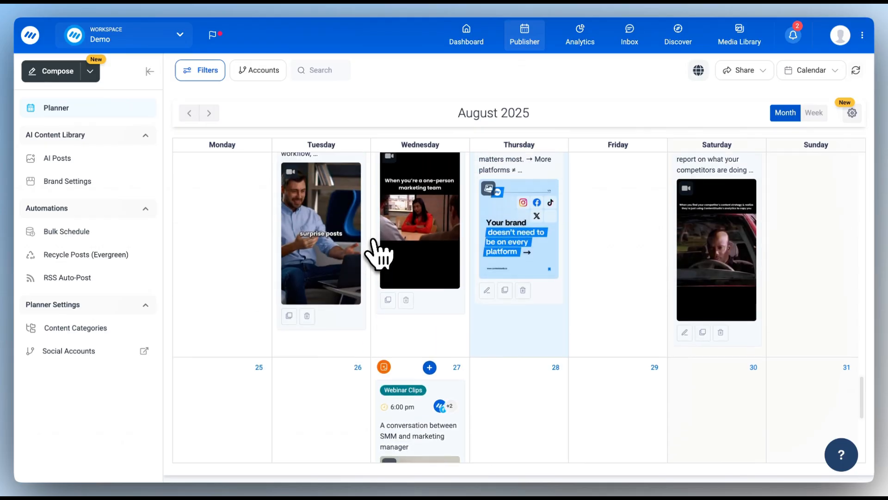
scroll(376, 250, "down", 3)
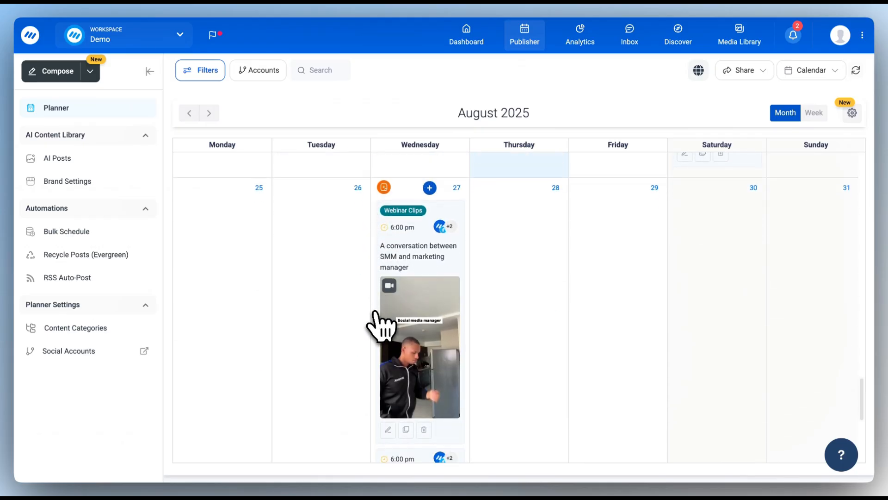
scroll(376, 306, "up", 1)
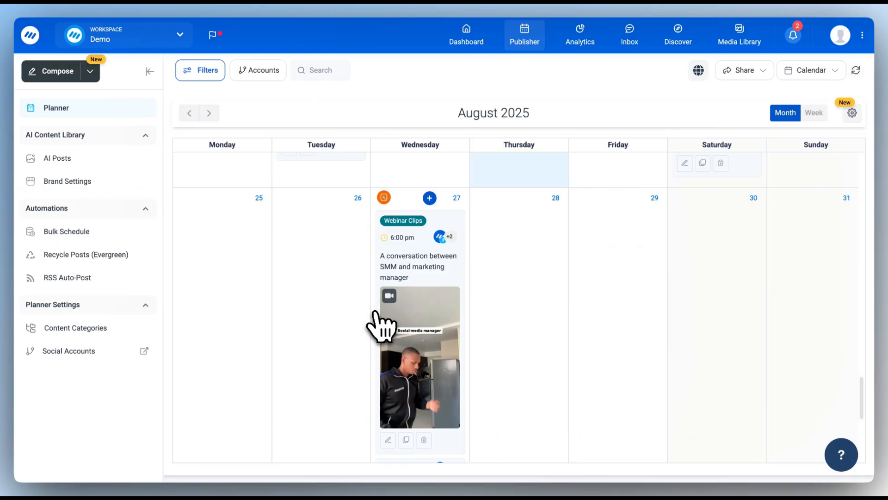
Step: Open the queue schedule of the ContentStudio| Social Media Management Instagram account in the workspace's social accounts settings
left_click(840, 35)
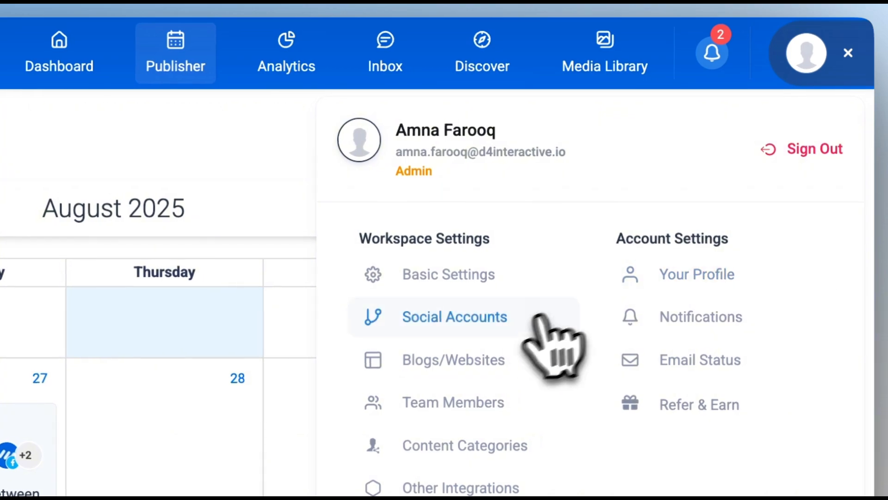
left_click(492, 327)
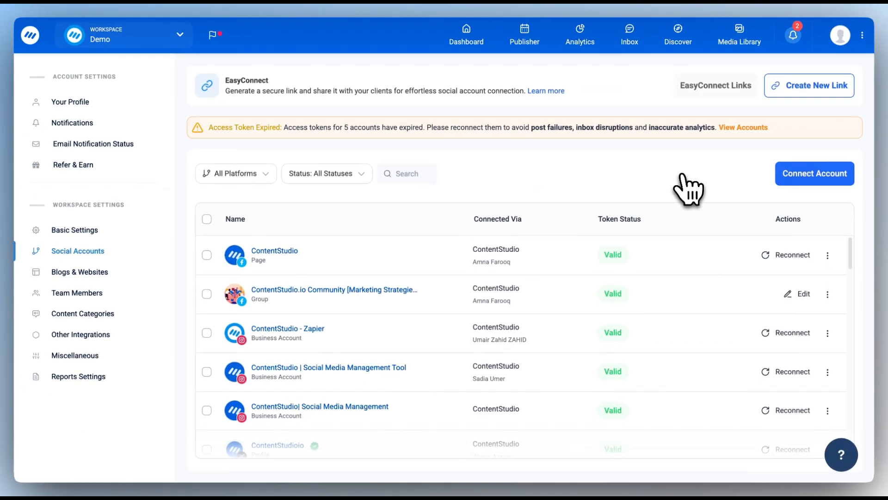
scroll(294, 375, "down", 2)
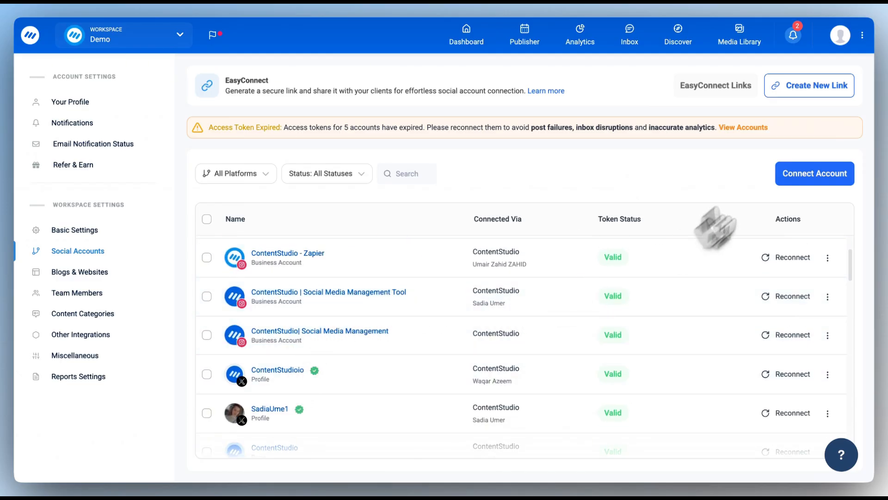
left_click(850, 32)
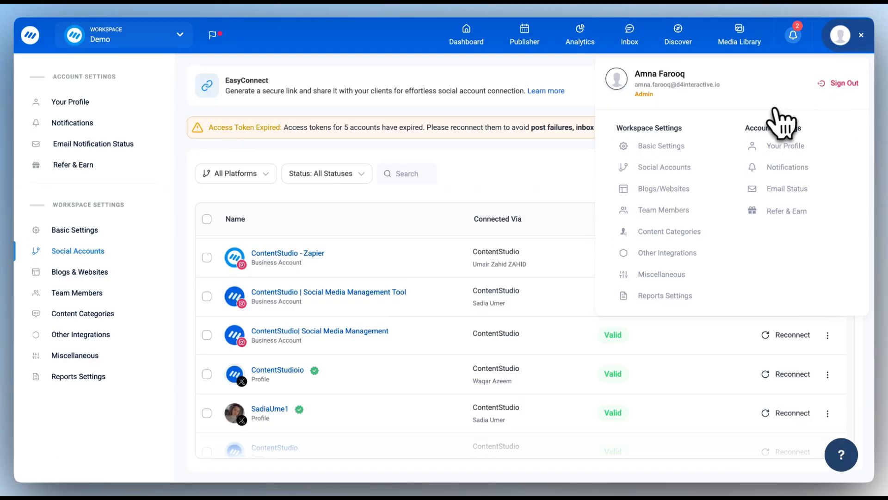
left_click(463, 221)
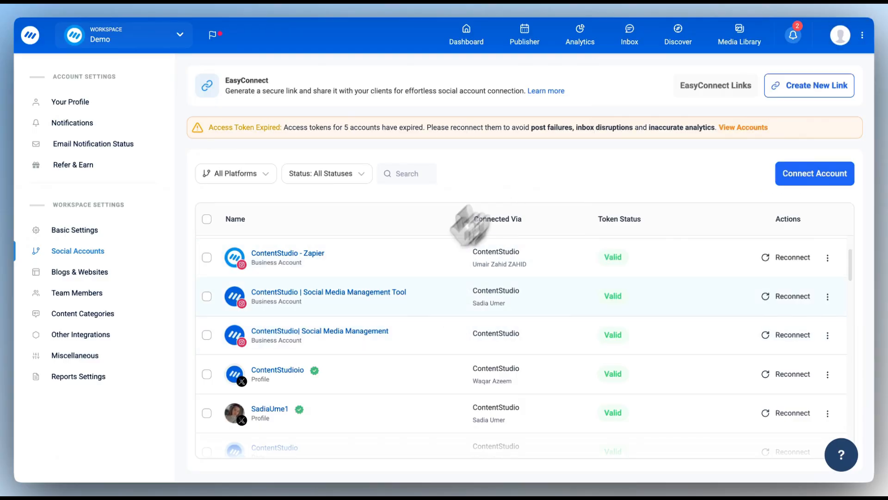
left_click(334, 337)
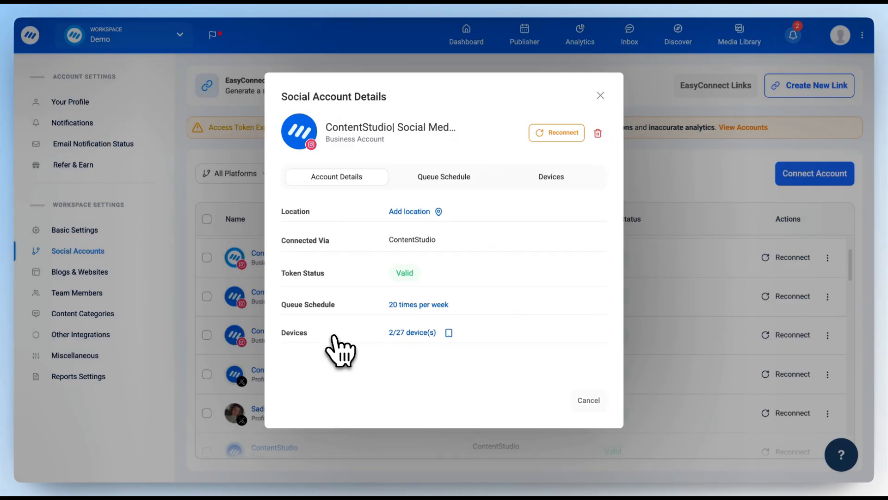
left_click(445, 181)
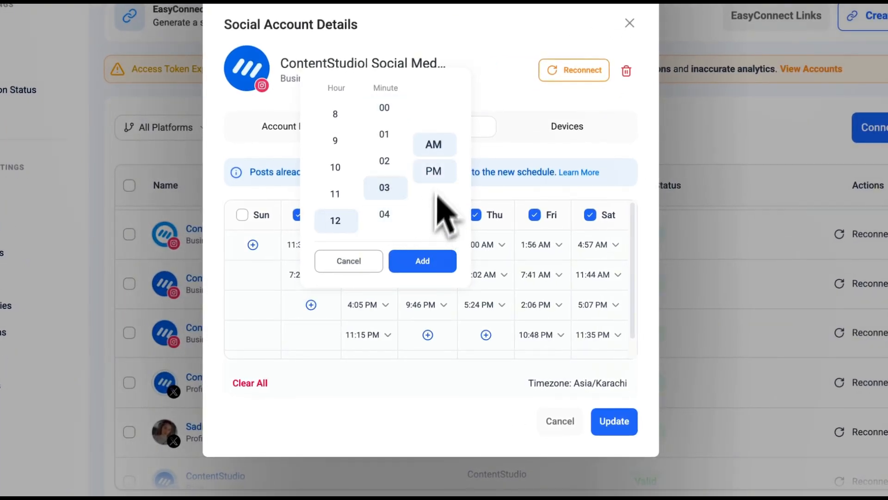
Step: Add a 12:03 PM slot on Monday, disable Wednesday and Saturday, and save the account's queue schedule
left_click(439, 173)
left_click(442, 257)
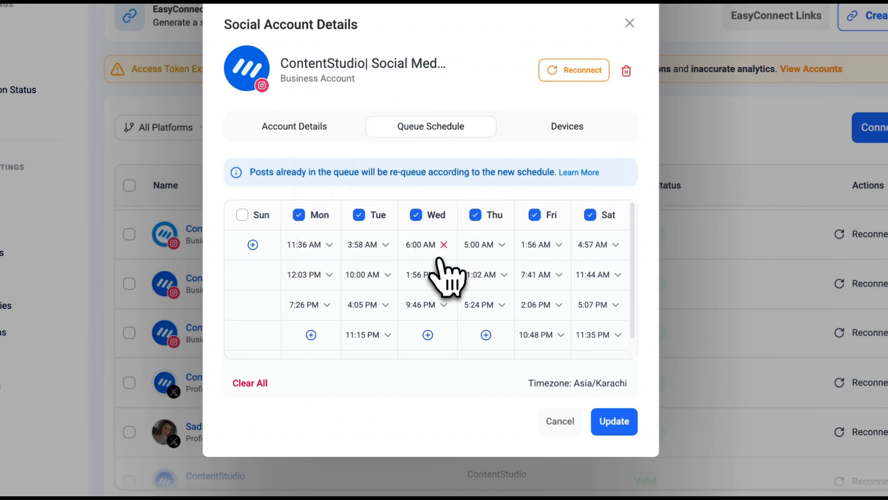
left_click(418, 216)
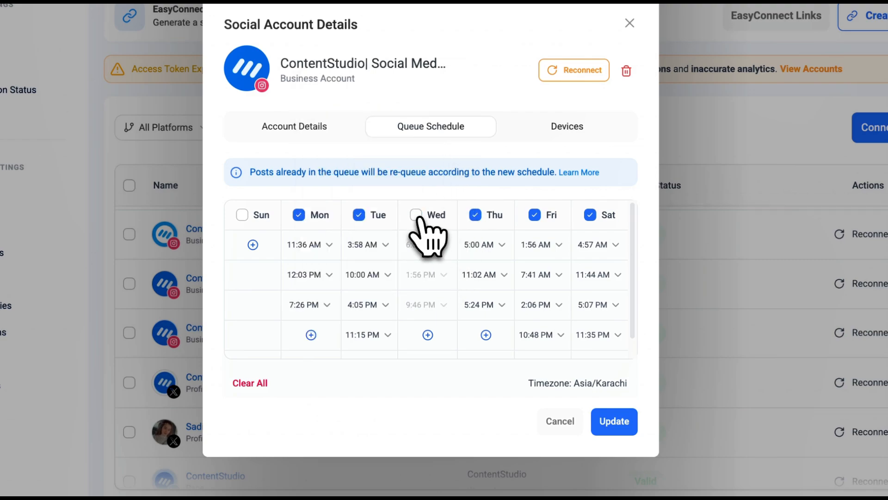
left_click(589, 215)
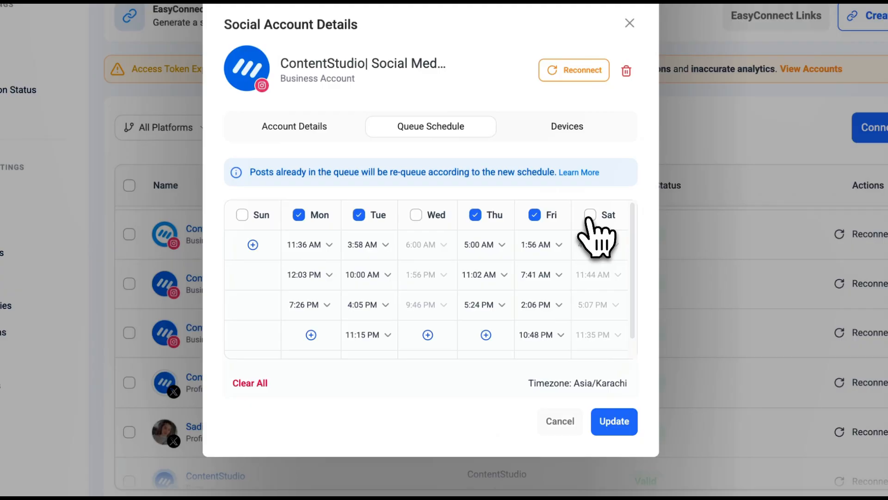
left_click(616, 422)
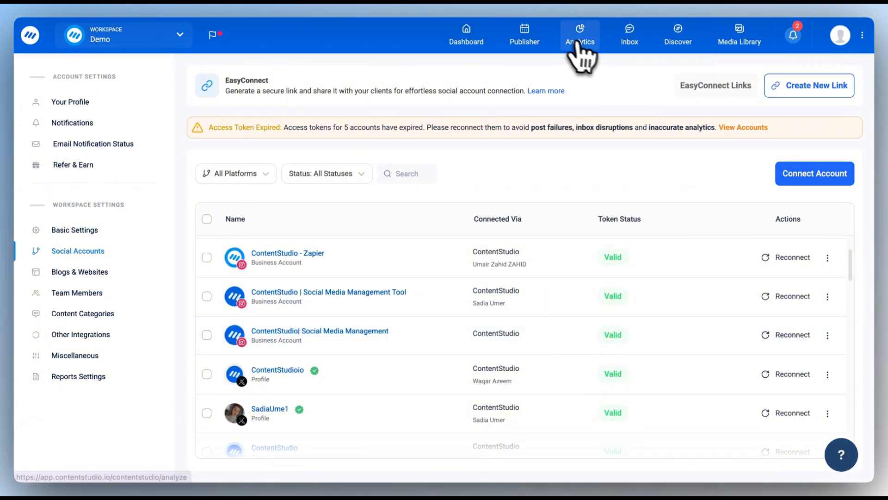
Step: Compose a new post from the planner with the media library images 3.png and 2.png
left_click(524, 37)
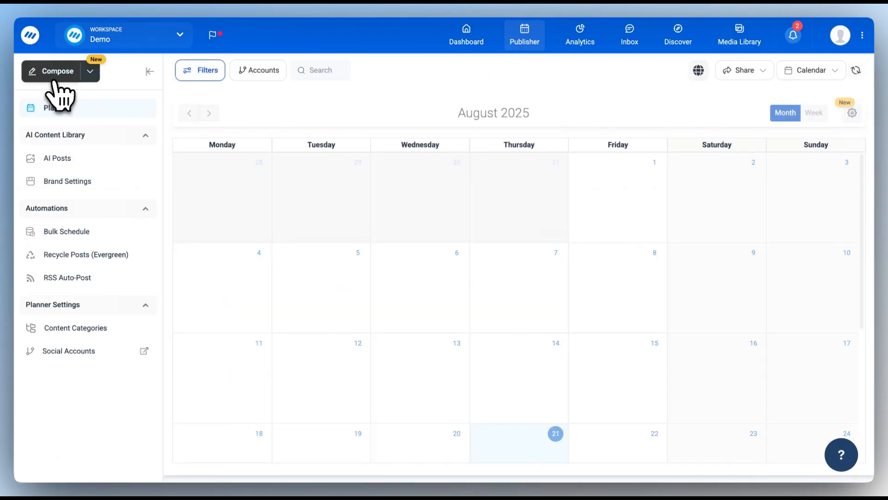
left_click(52, 74)
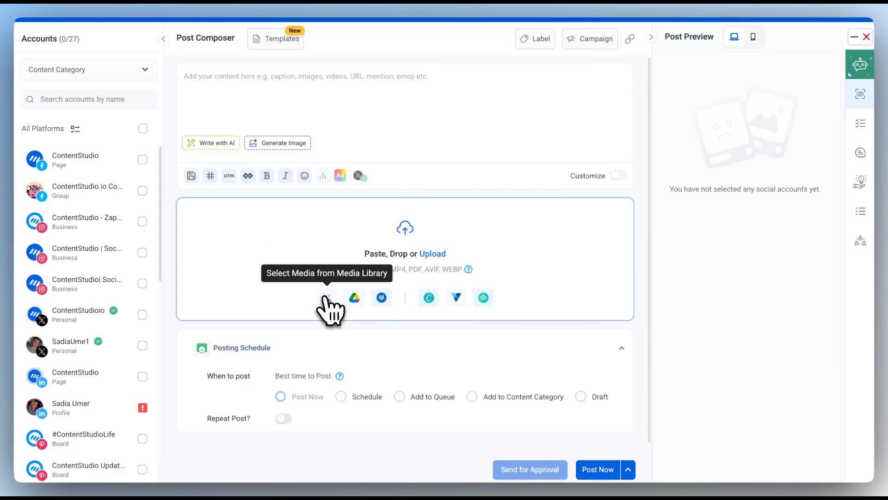
left_click(326, 298)
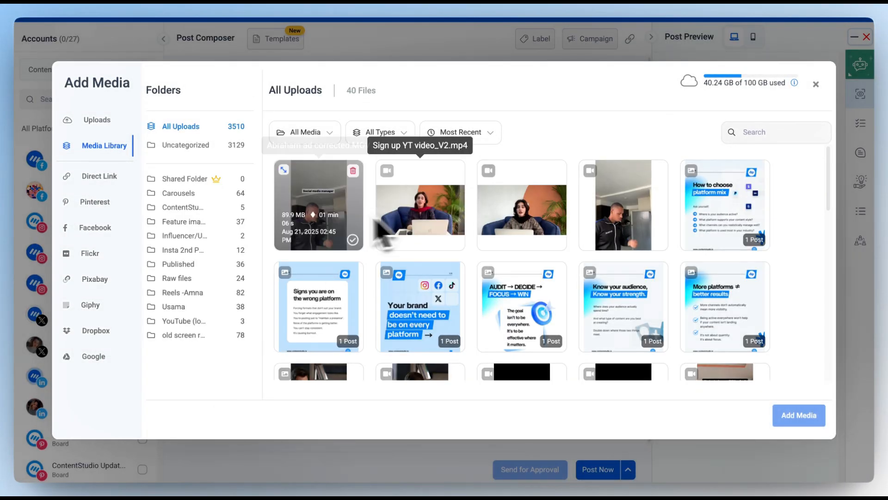
left_click(319, 301)
left_click(402, 318)
left_click(803, 416)
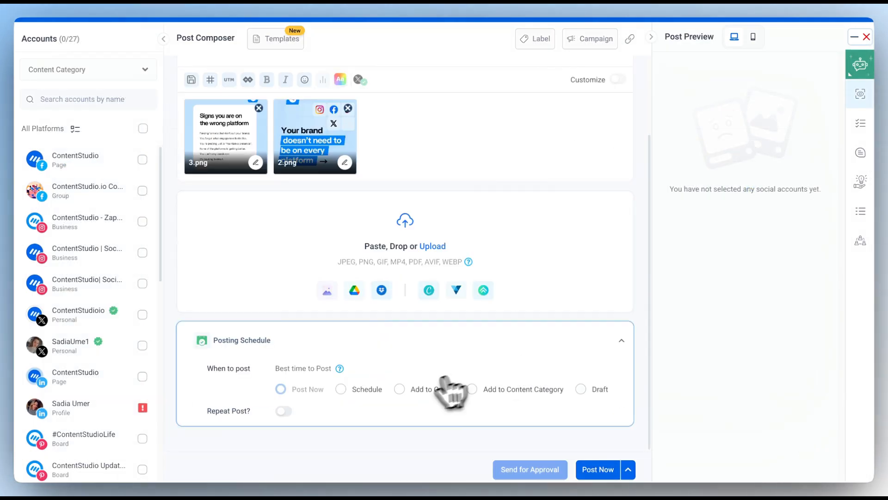
Step: Add the post to the queue for the "ContentStudio | Soc..." Instagram business account and check its slot in the planner calendar
left_click(99, 254)
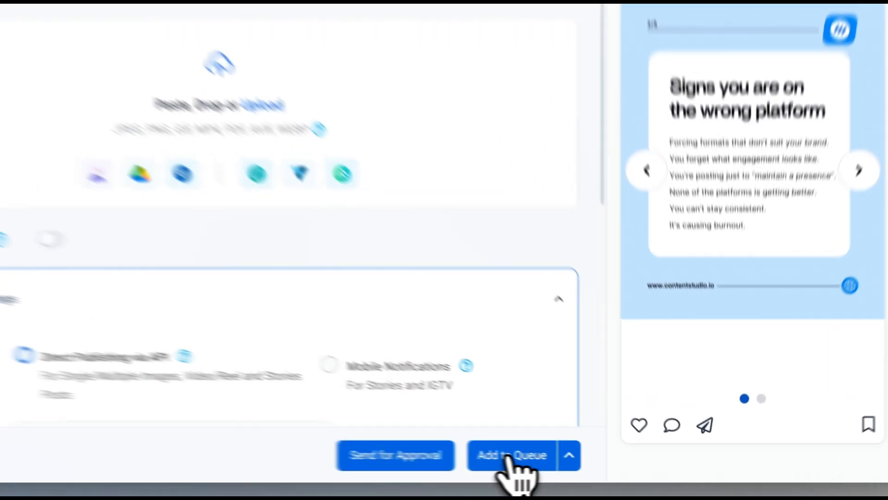
left_click(590, 465)
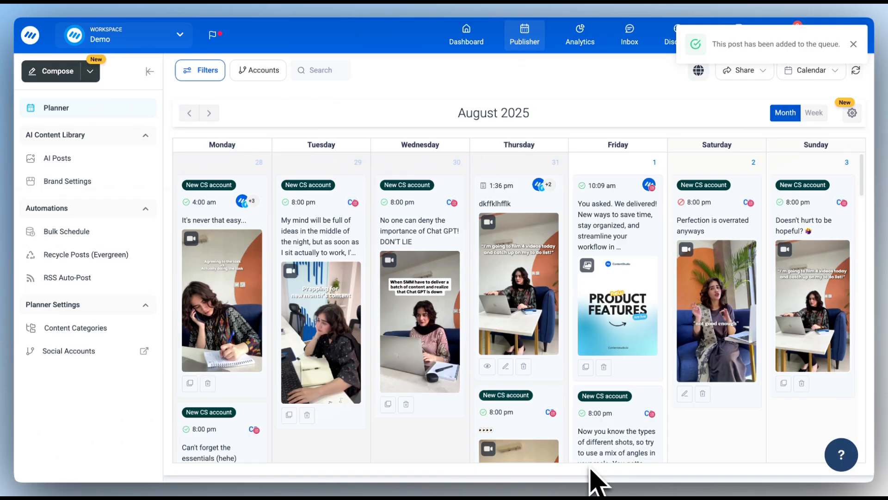
scroll(511, 331, "down", 10)
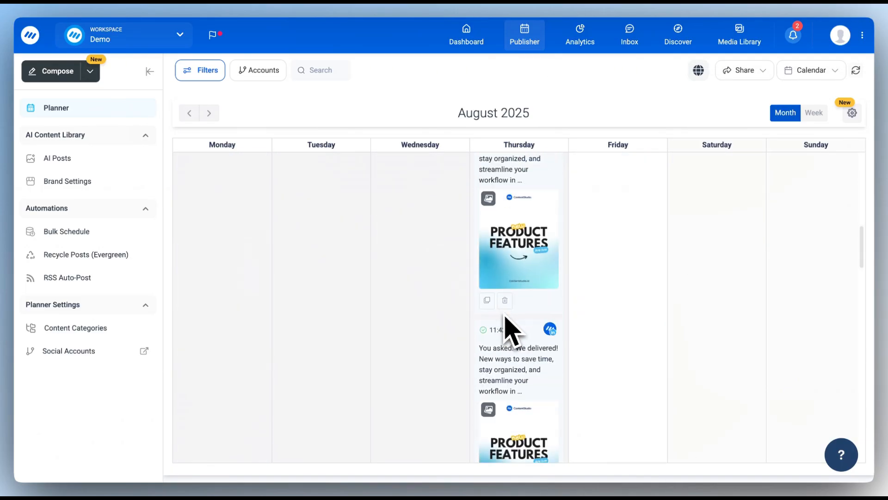
scroll(512, 331, "down", 5)
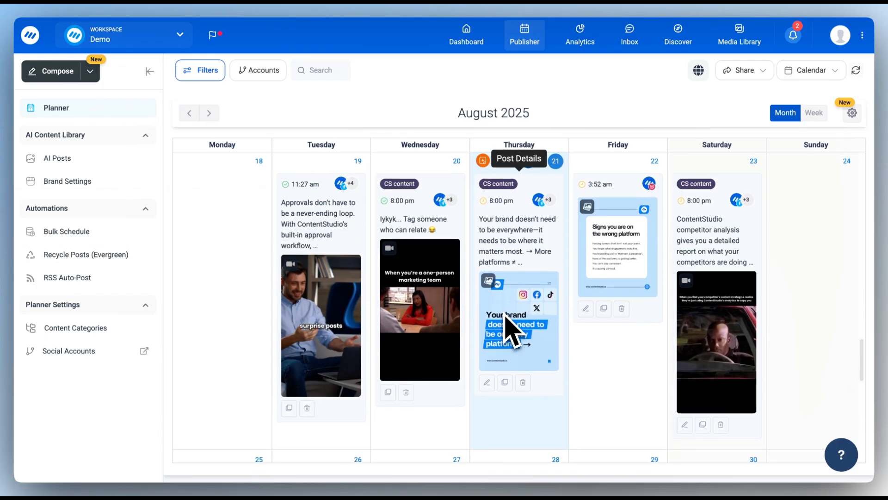
scroll(619, 208, "up", 2)
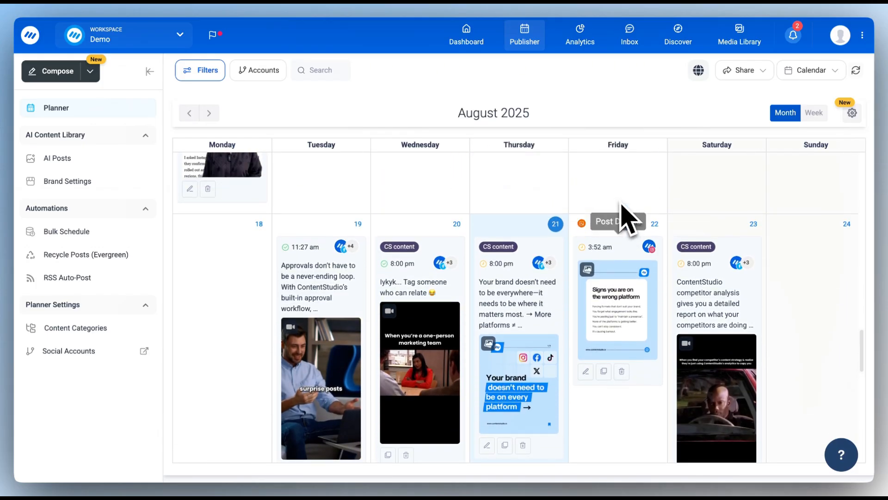